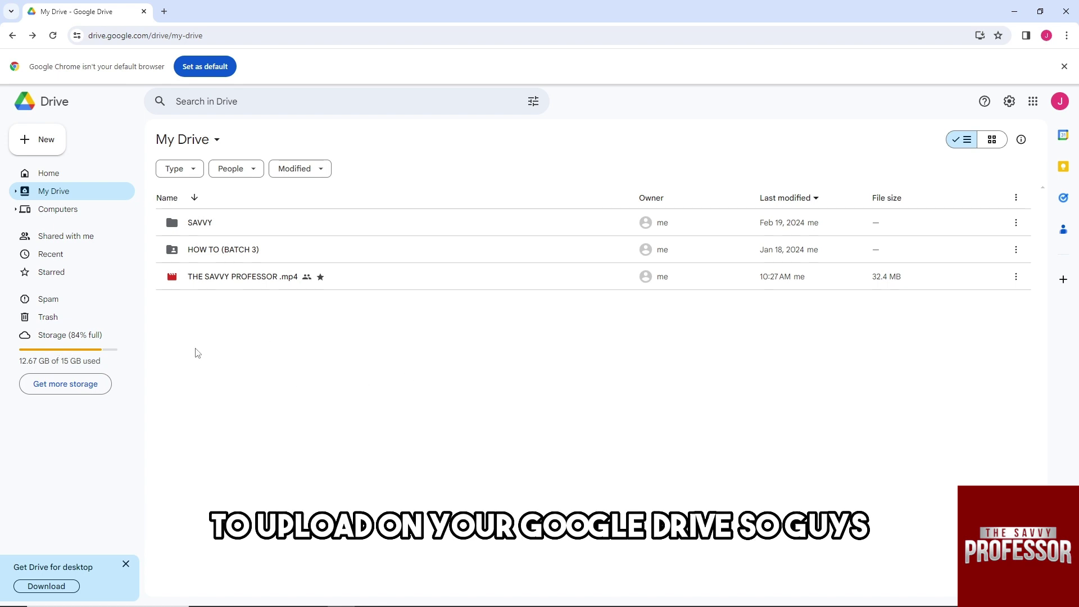
Step: Open Google One's 'Get more storage' page from the Drive sidebar storage meter
left_click(72, 390)
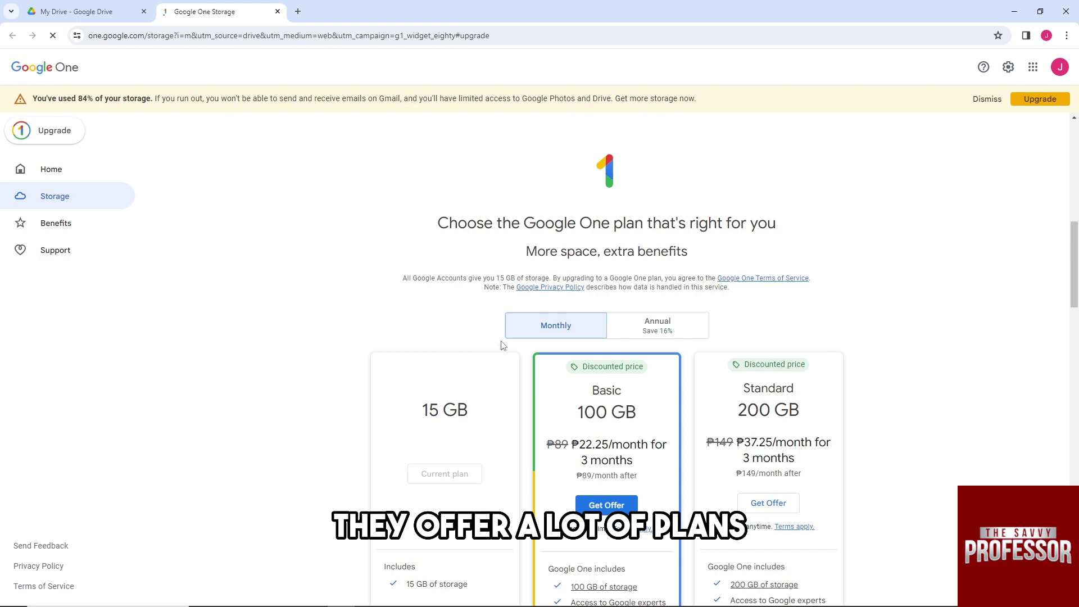
scroll(502, 345, "down", 2)
scroll(509, 337, "down", 1)
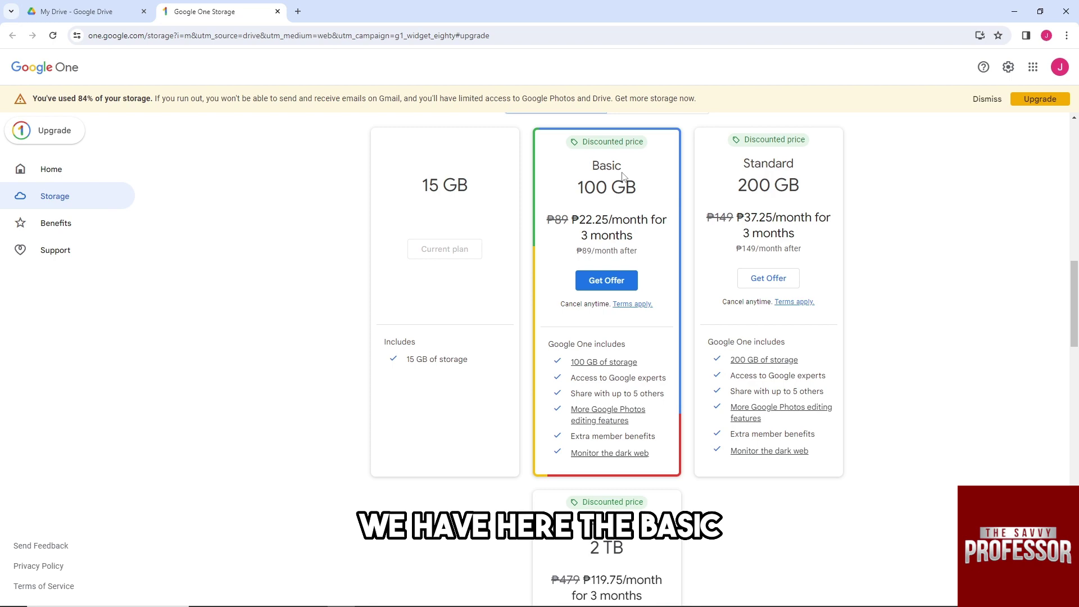
scroll(768, 177, "down", 2)
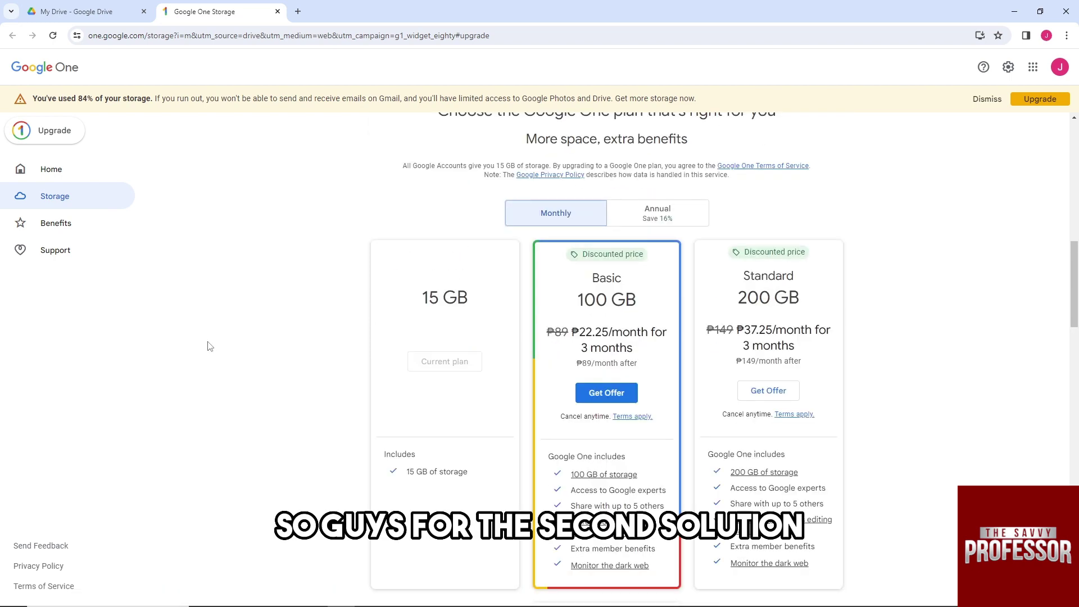
Step: Return to the My Drive tab after reviewing the 100 GB and 200 GB plans
left_click(83, 5)
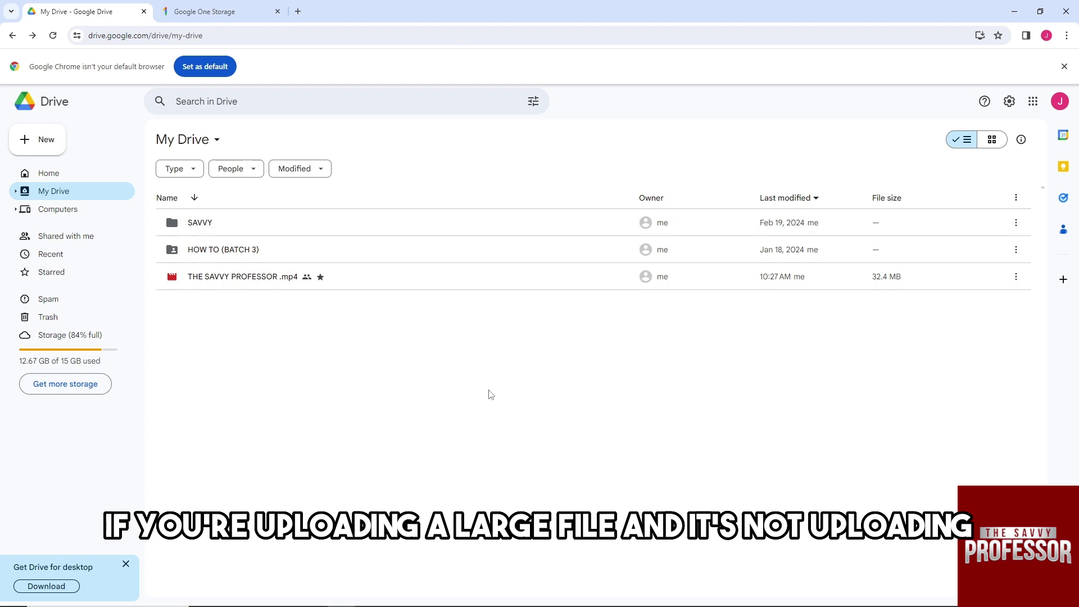
Step: Open Chrome Settings from the three-dot menu to search for 'clear'
left_click(1066, 35)
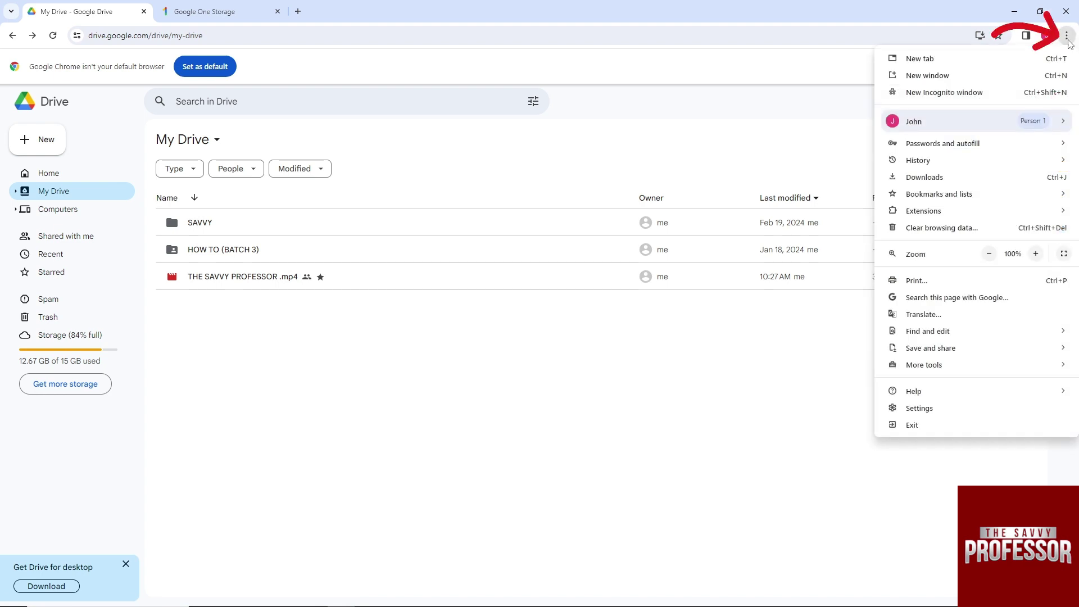
mouse_move(924, 211)
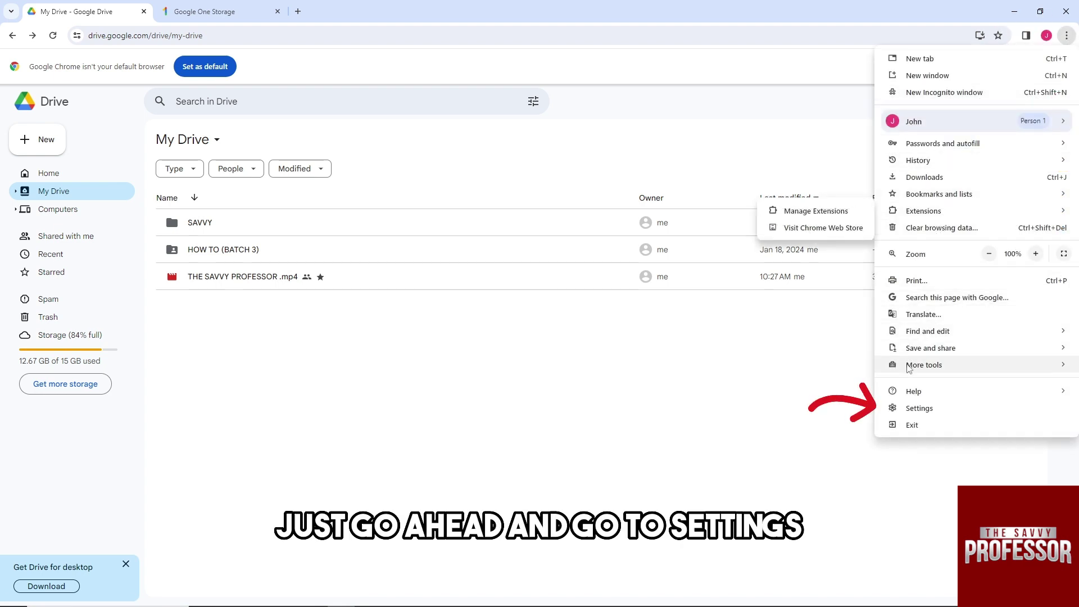
left_click(908, 409)
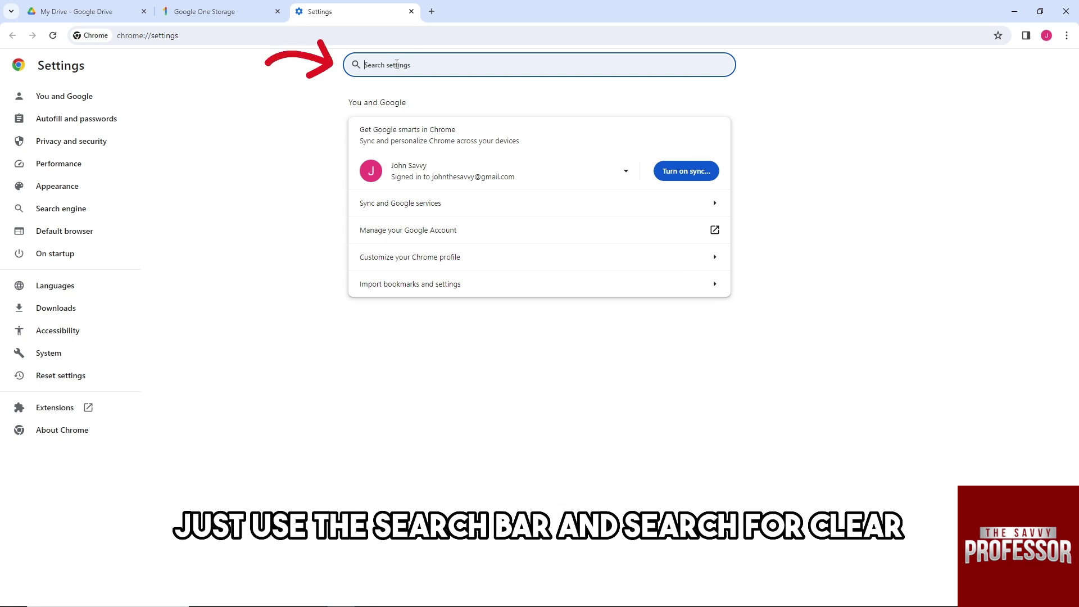
type("c")
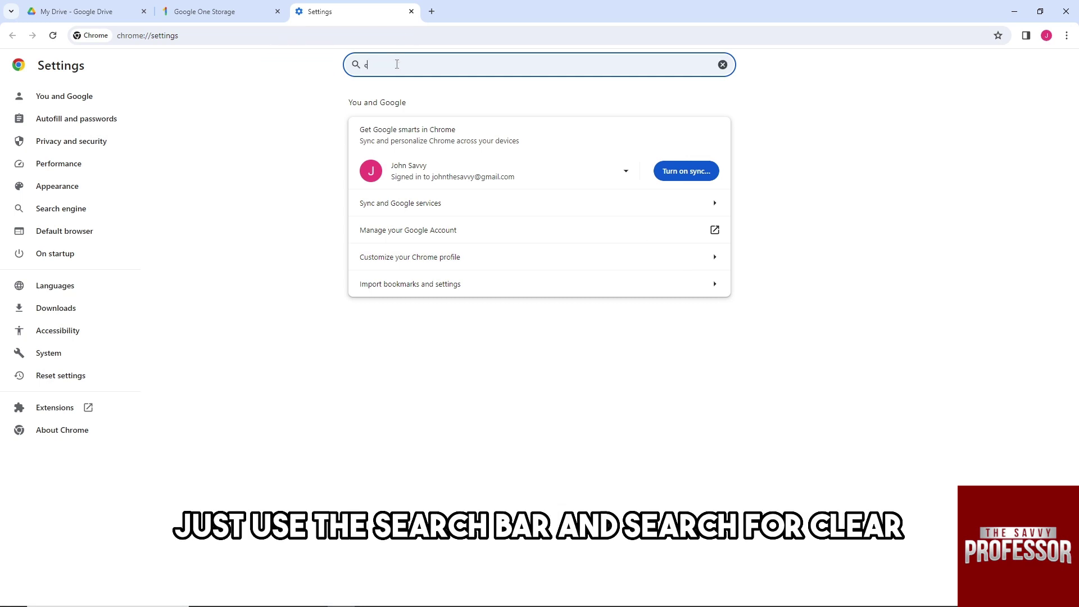
type("lear")
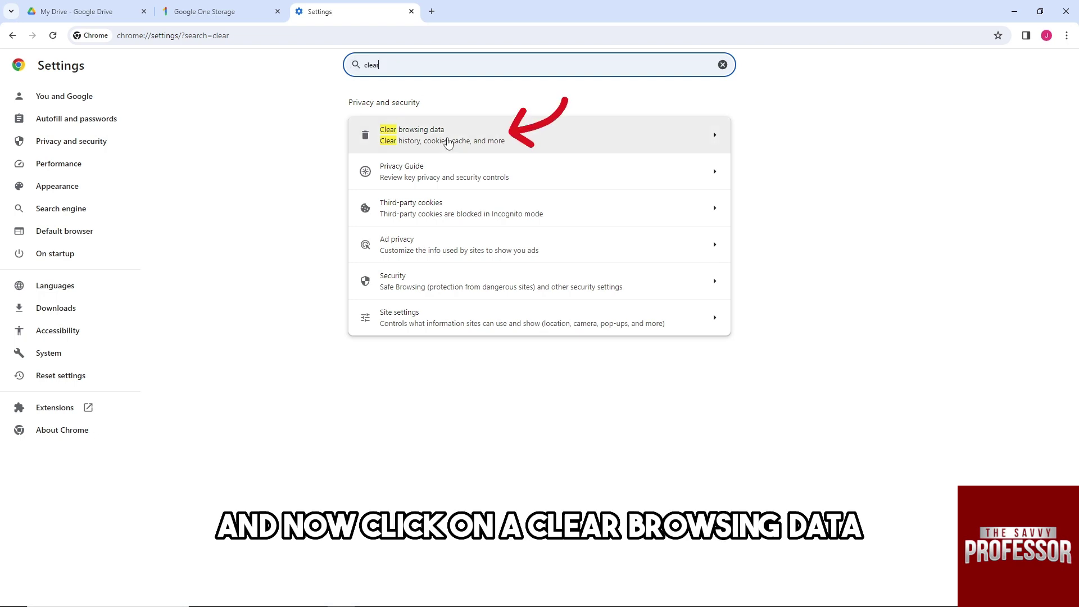
Step: In Clear browsing data's Advanced tab, set the time range to All time
left_click(449, 141)
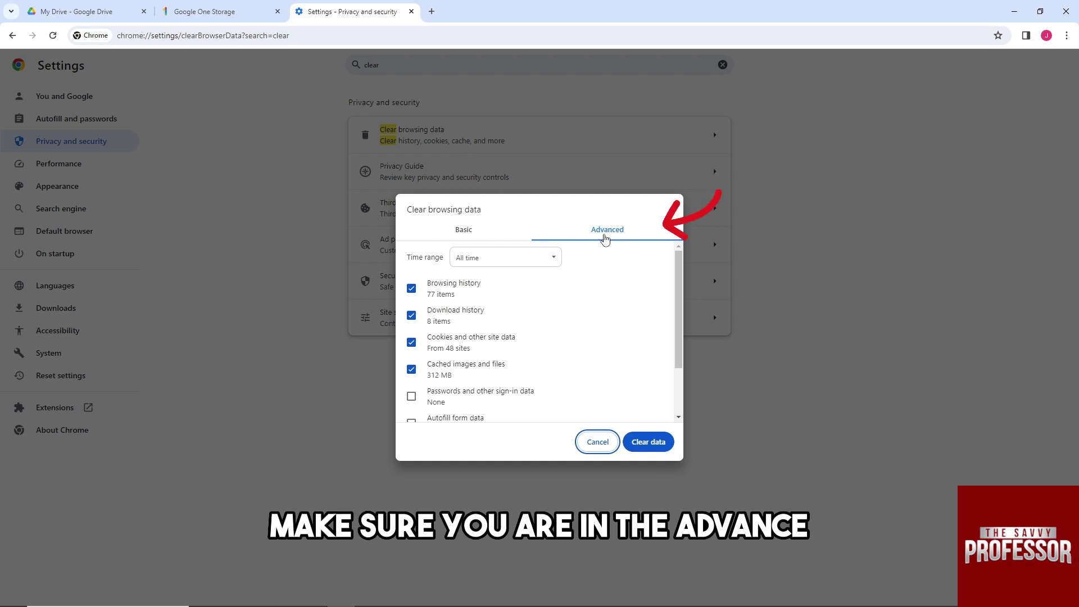
left_click_drag(406, 257, 440, 257)
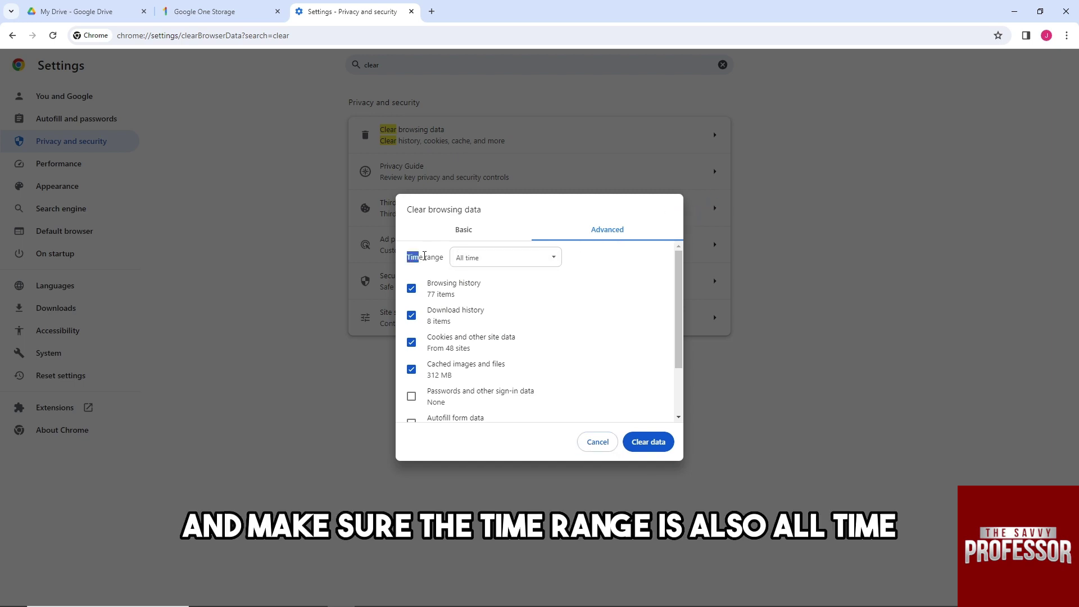
left_click(482, 258)
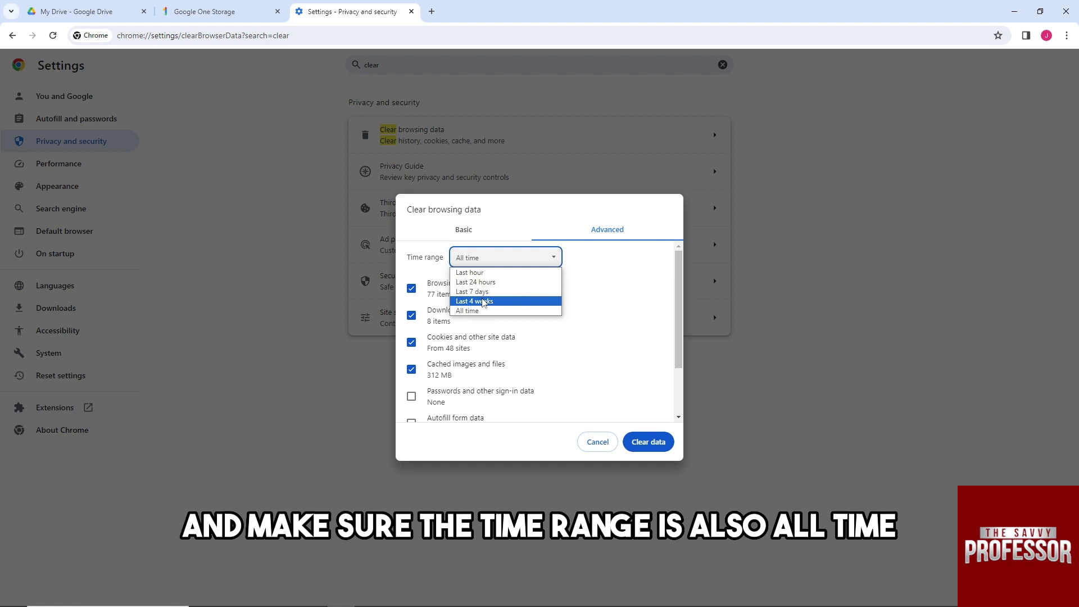
left_click(471, 312)
scroll(472, 312, "down", 1)
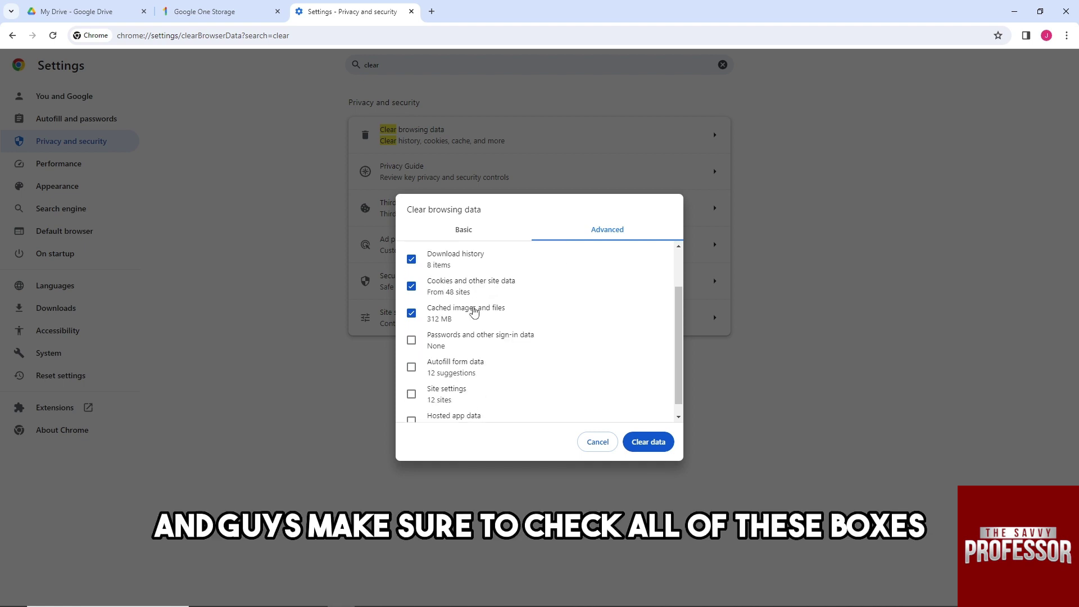
Step: Also check passwords, autofill, site settings and hosted app data, clear it all, and close the dialog
left_click(412, 340)
left_click(412, 366)
left_click(411, 394)
scroll(415, 405, "down", 1)
left_click(412, 409)
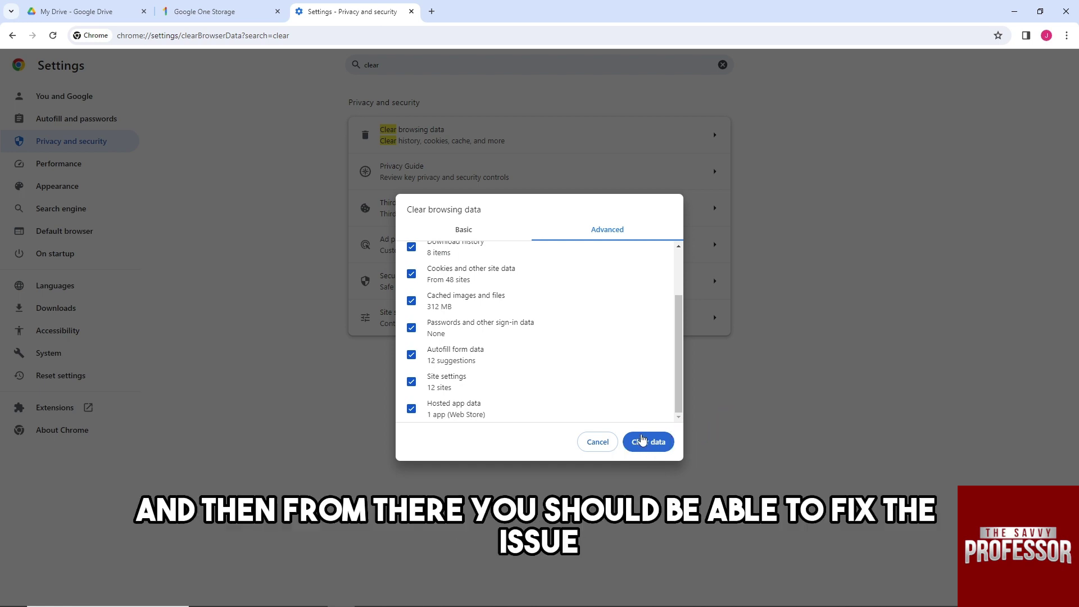
left_click(642, 437)
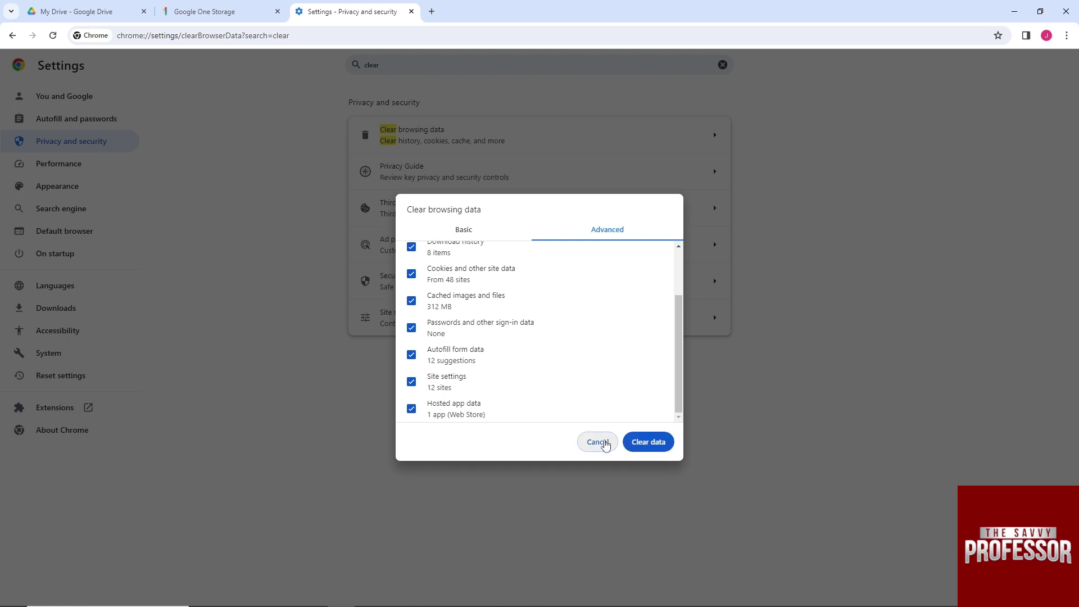
left_click(605, 444)
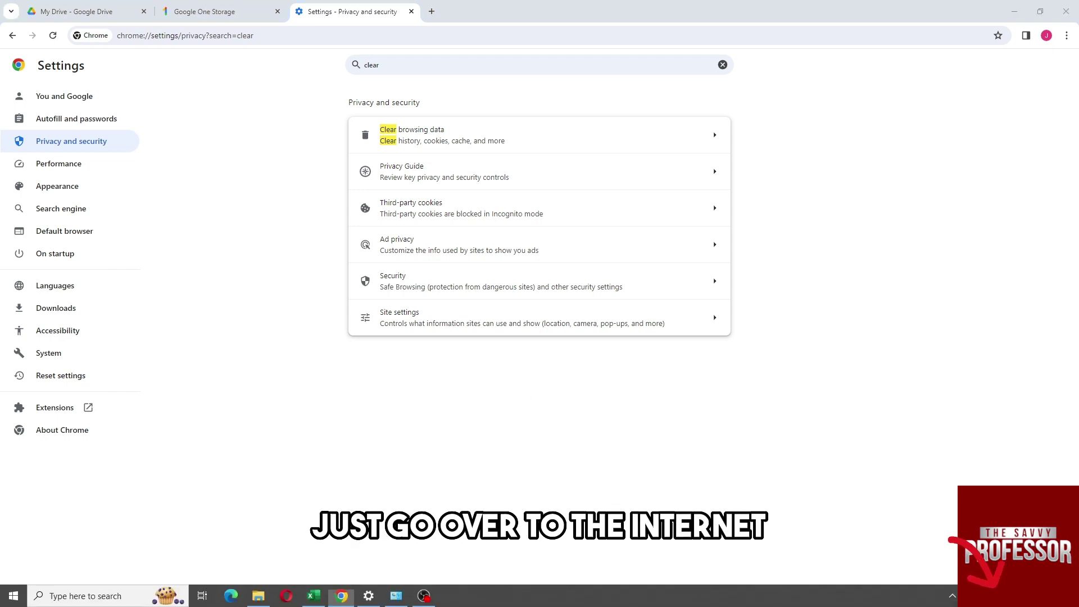
Step: Open Windows Network & Internet settings from the taskbar network icon
left_click(994, 596)
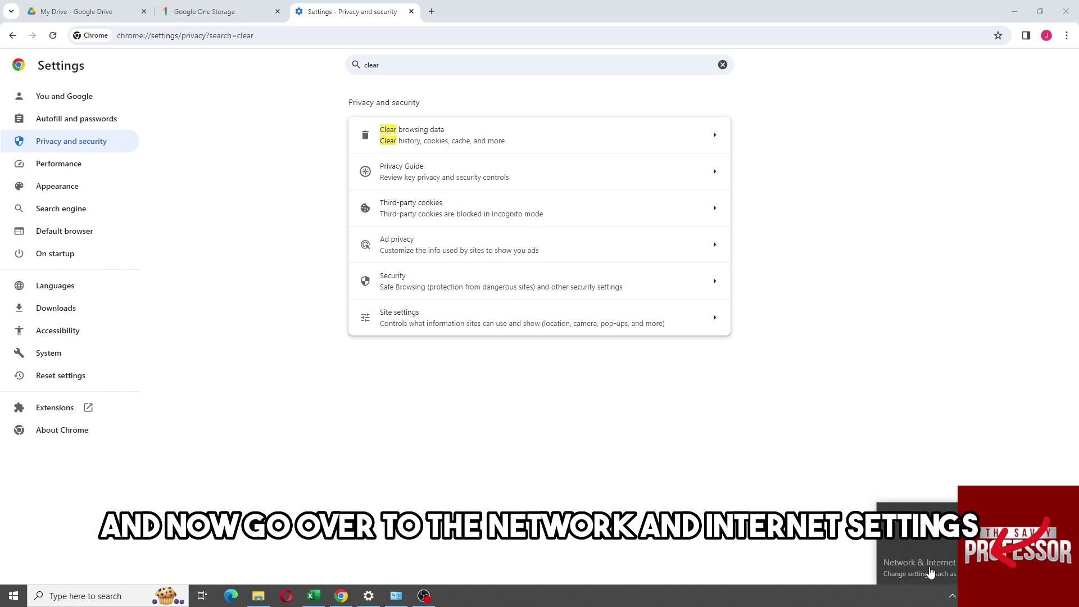
left_click(921, 574)
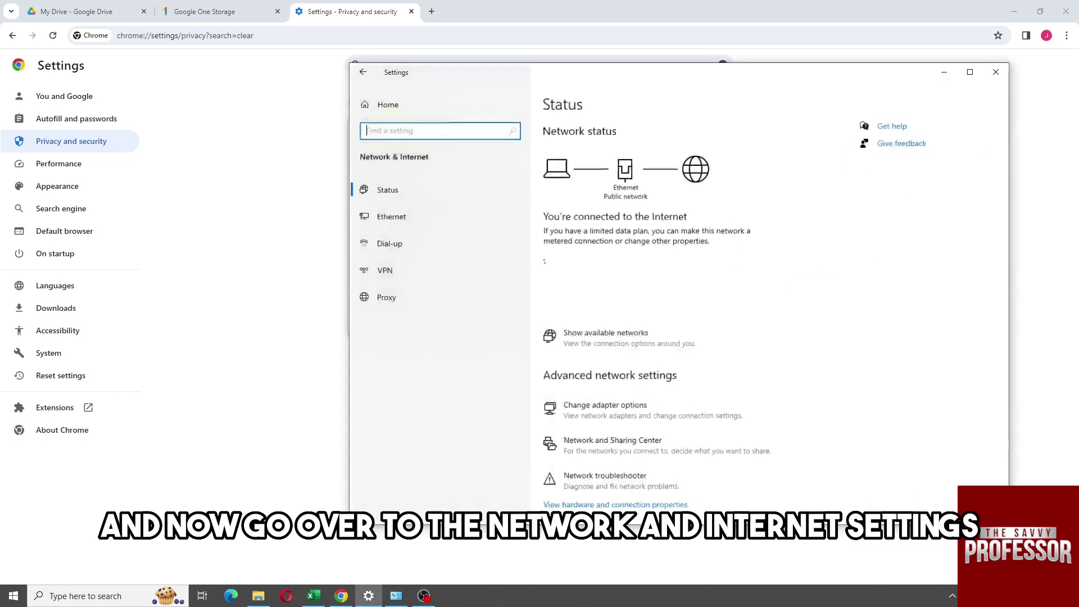
Step: In Network Connections, disable the Ethernet adapter and then re-enable it
left_click(601, 412)
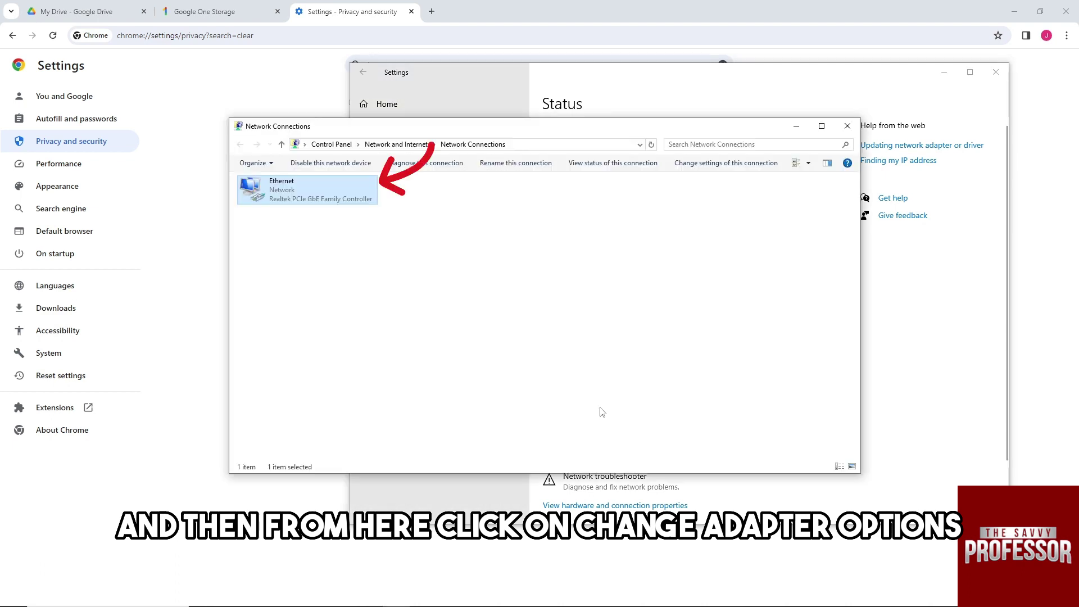
right_click(298, 194)
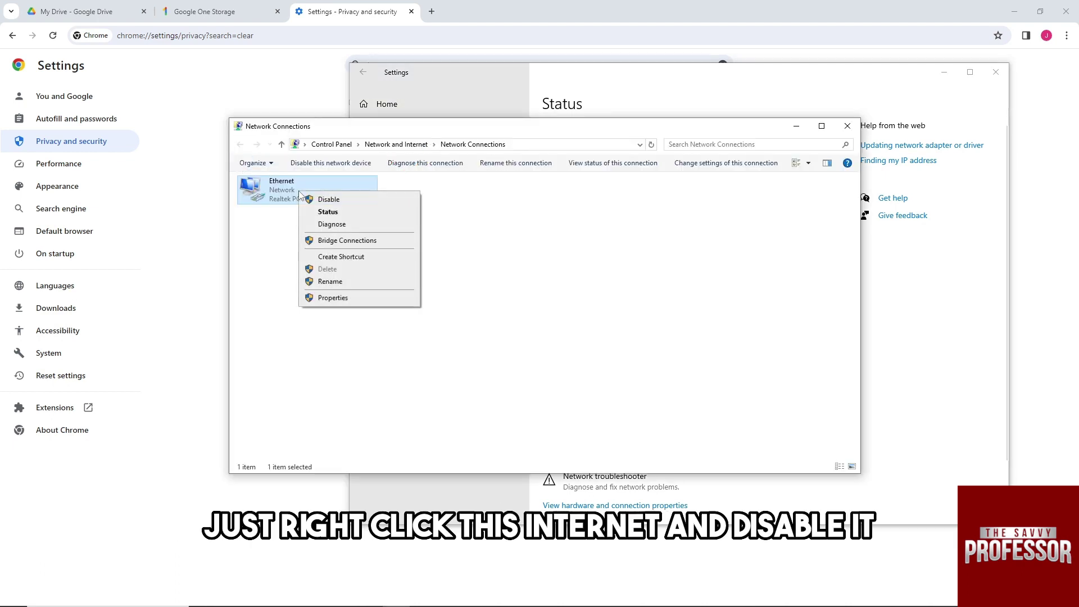
left_click(329, 205)
right_click(326, 195)
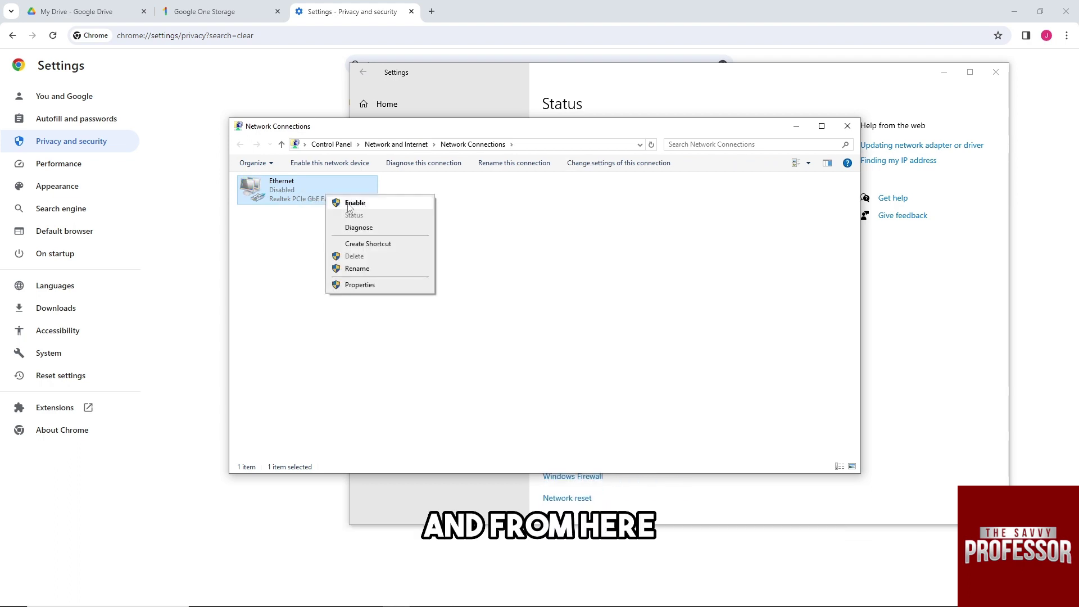
left_click(349, 204)
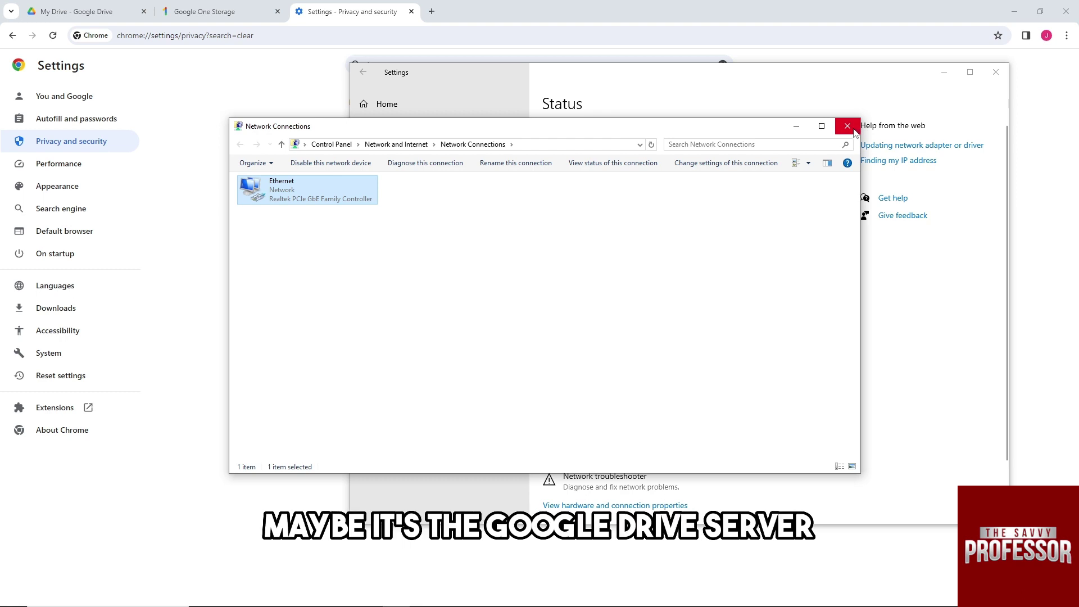
Step: Bring the My Drive - Google Drive tab back to the front in Chrome
left_click(74, 10)
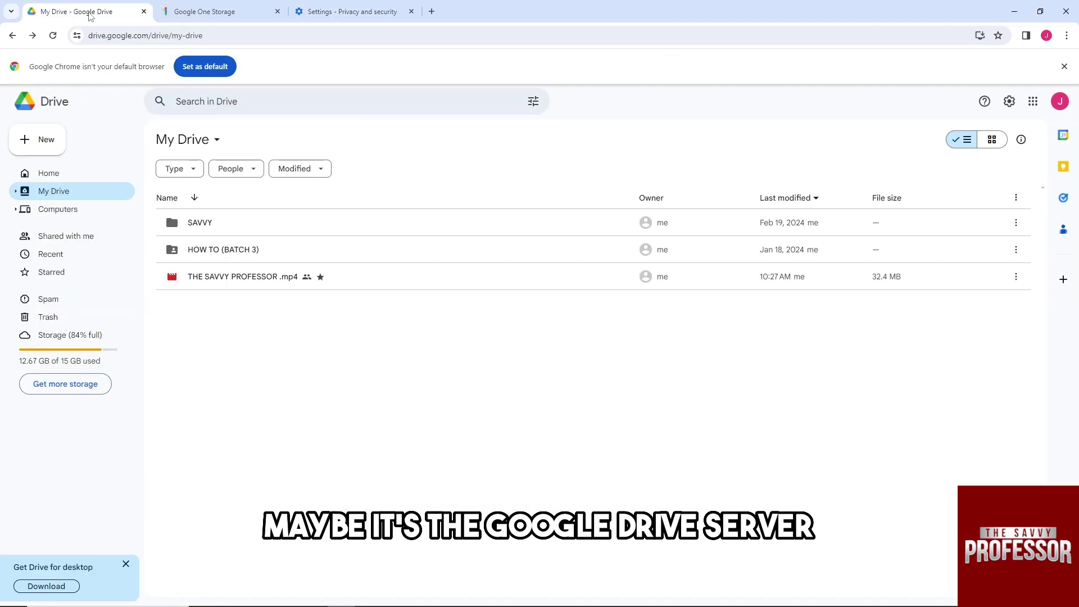